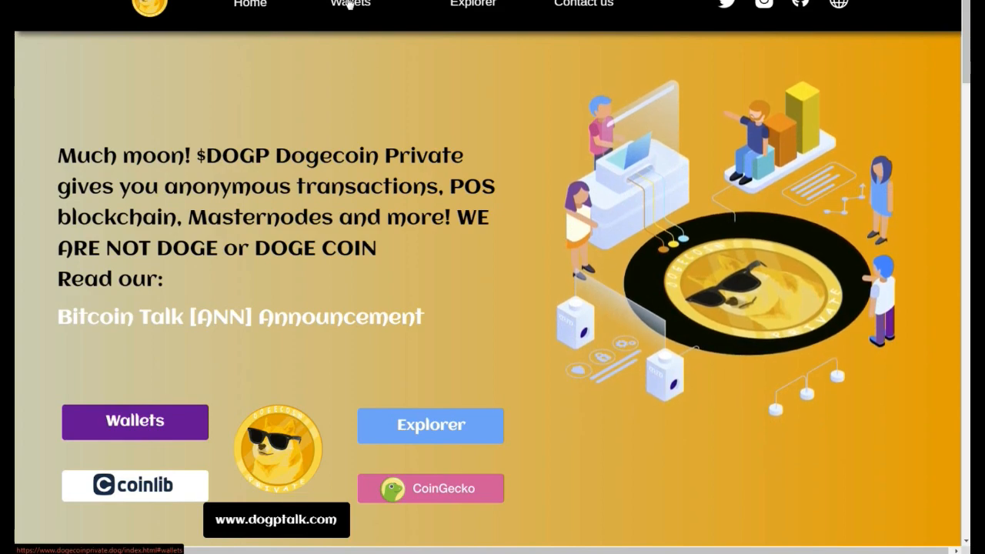
Step: View the wallet downloads on the Dogecoin Private site, and look through the Settings options in the Dogecoin Private Core wallet
left_click(350, 4)
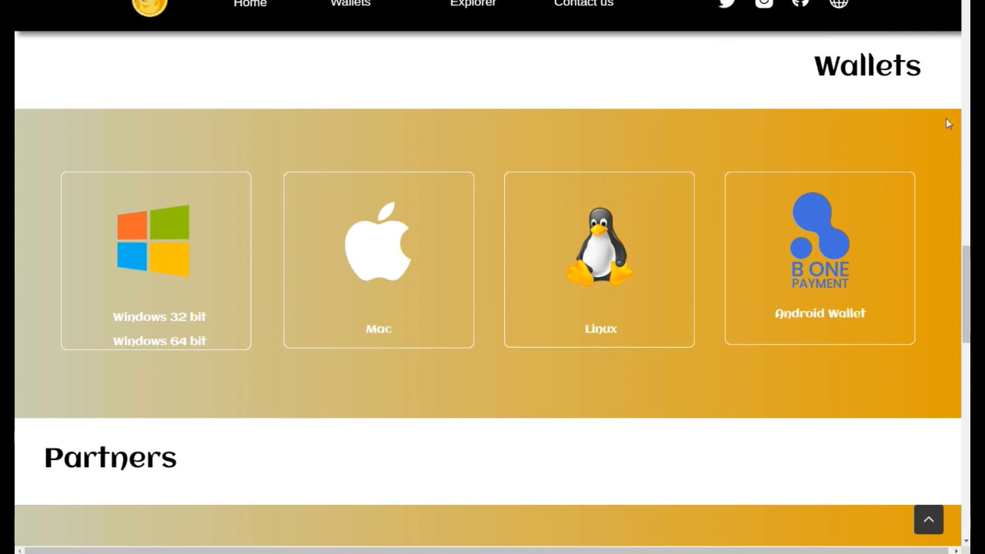
key("alt+Tab")
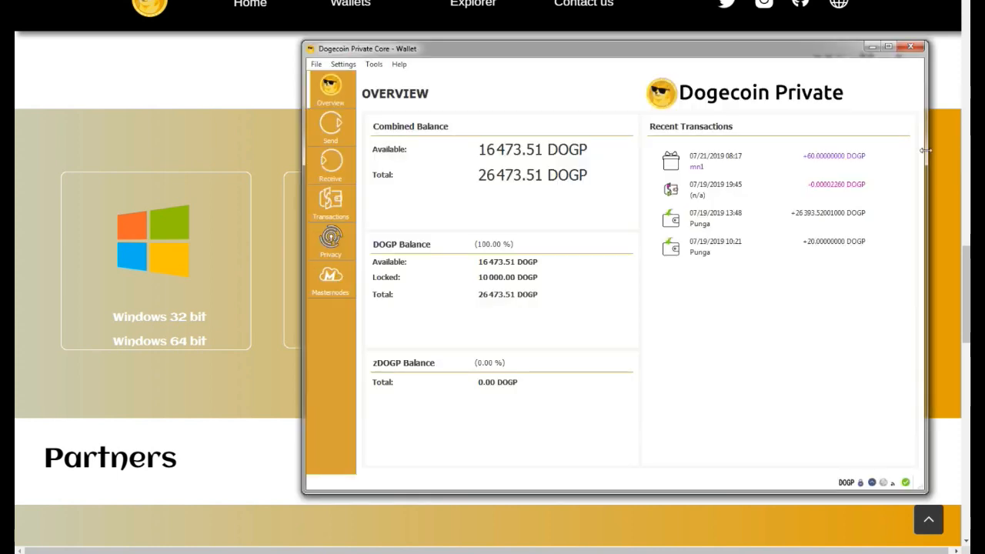
left_click(344, 65)
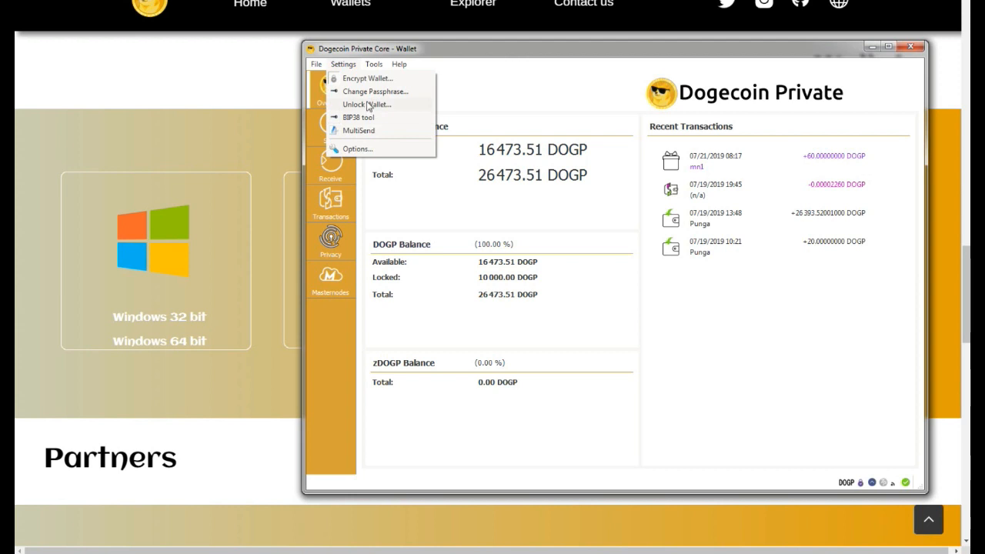
left_click(557, 56)
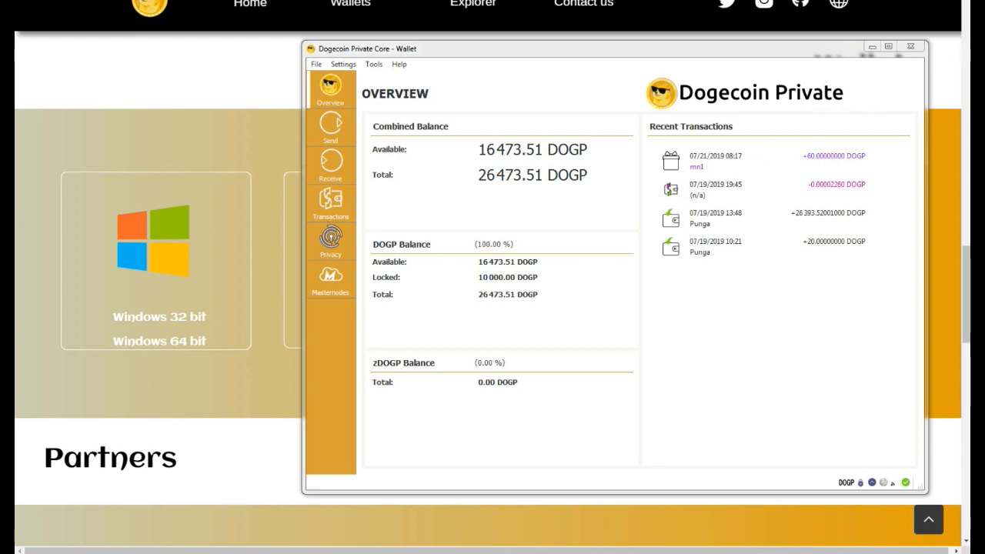
Step: Switch to Chrome, search Pecunia's 99HOST list for "dog" and start creating a Dogecoin Private node
mouse_move(978, 70)
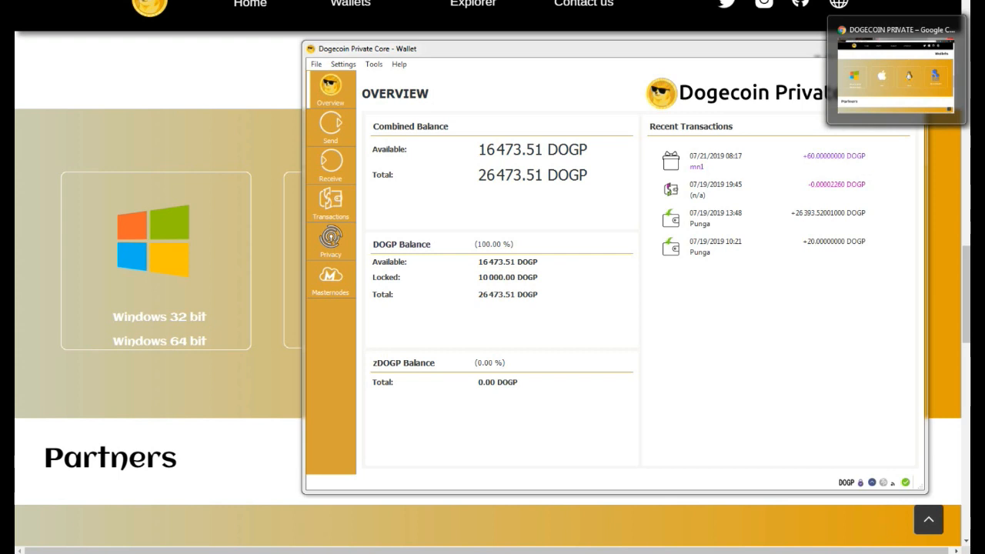
left_click(877, 70)
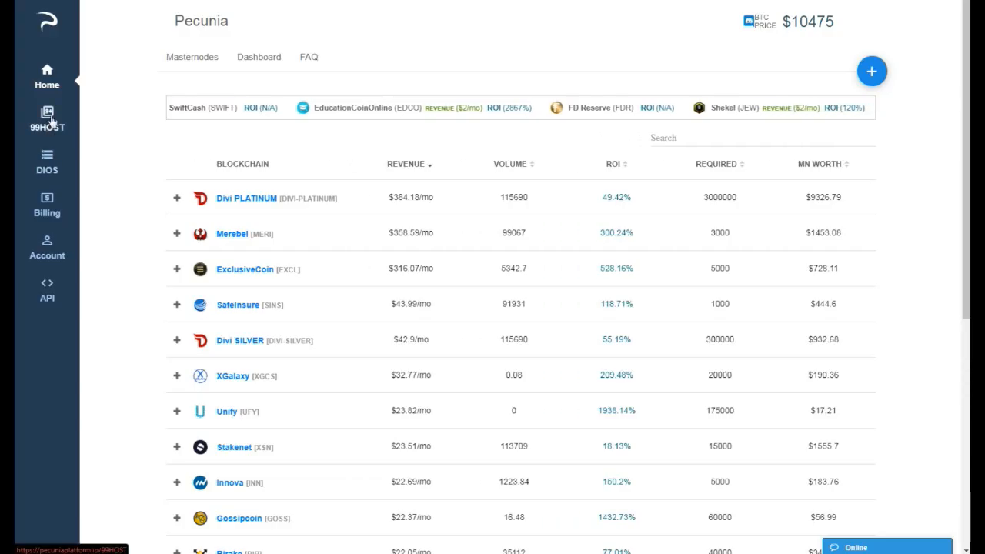
left_click(49, 121)
left_click(661, 104)
type("dog")
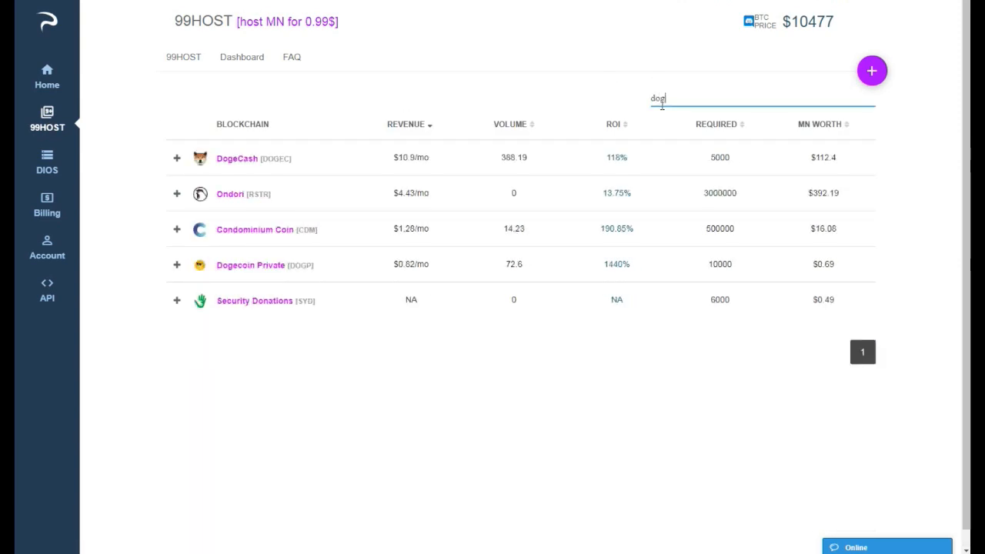
left_click(258, 198)
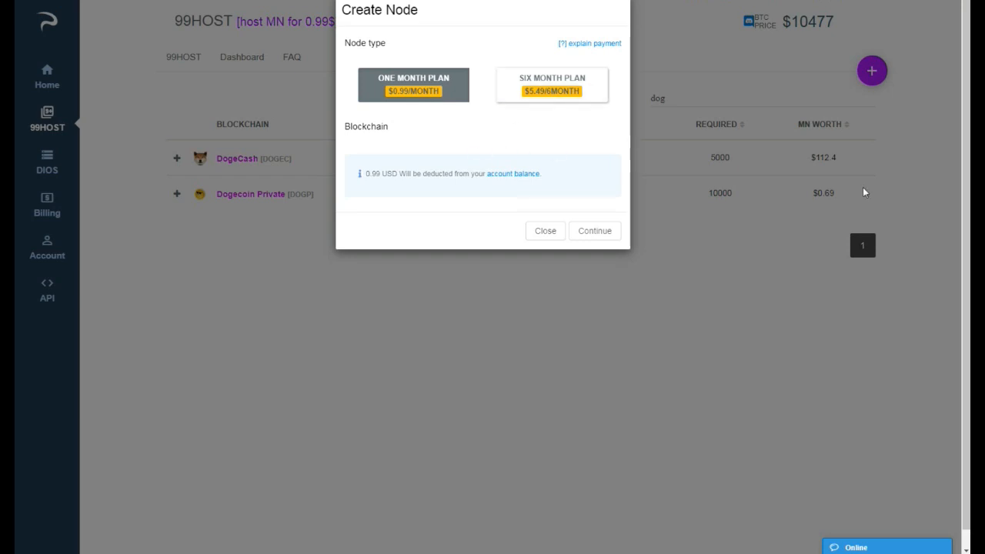
Step: Switch to the Dogecoin Private Core wallet and create a payment request labelled mn2
key("alt+Tab")
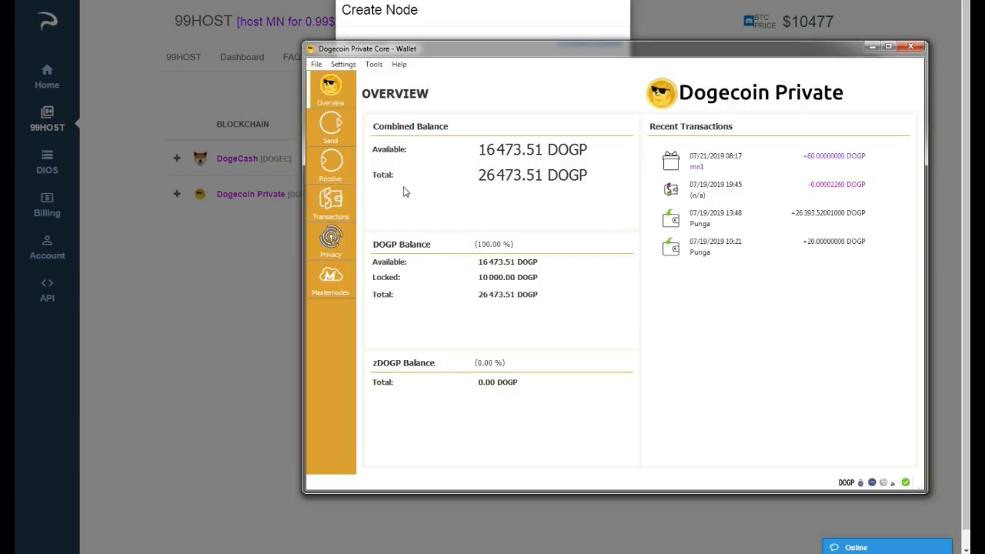
left_click(325, 170)
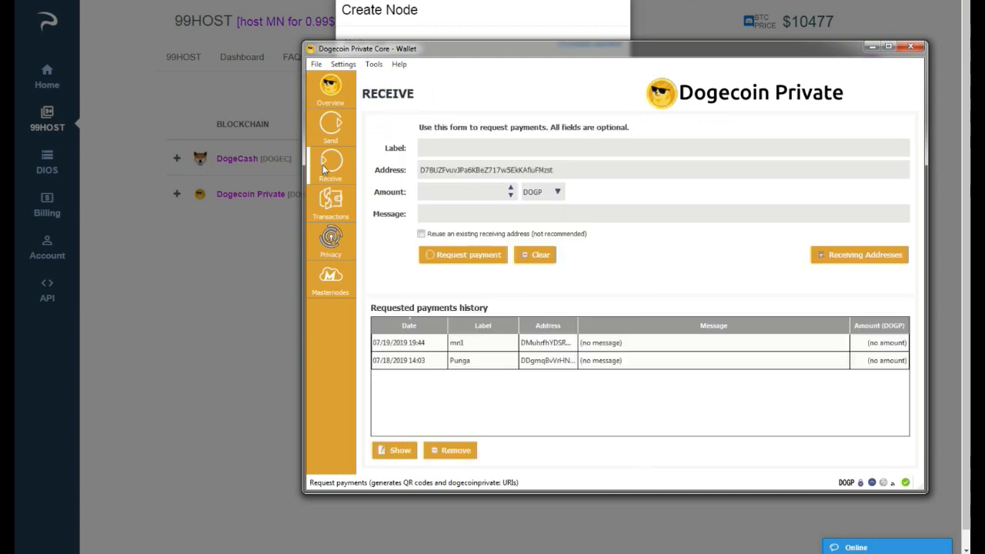
left_click(466, 146)
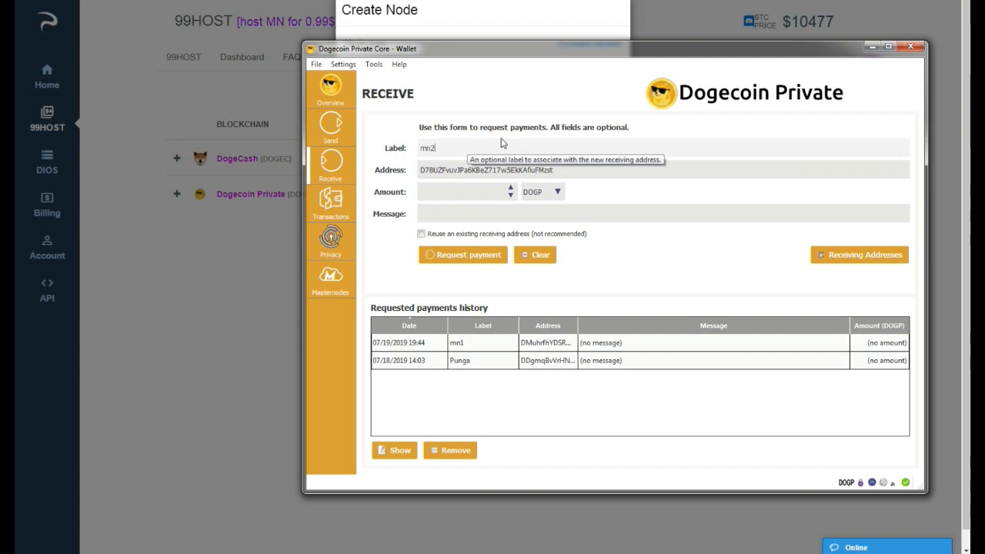
type("mn2")
left_click(470, 254)
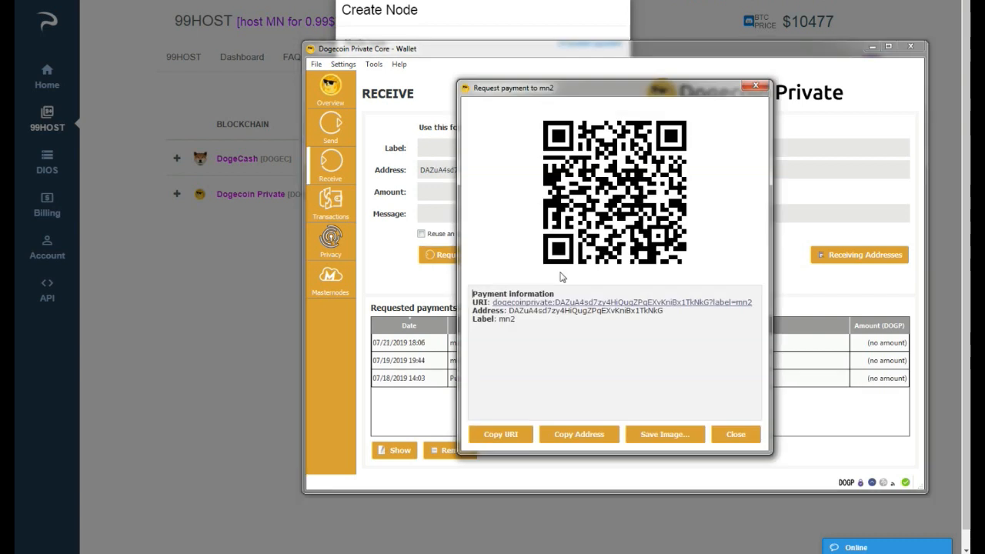
Step: Copy the mn2 receiving address from the payment request and close the request window
double_click(554, 310)
right_click(553, 308)
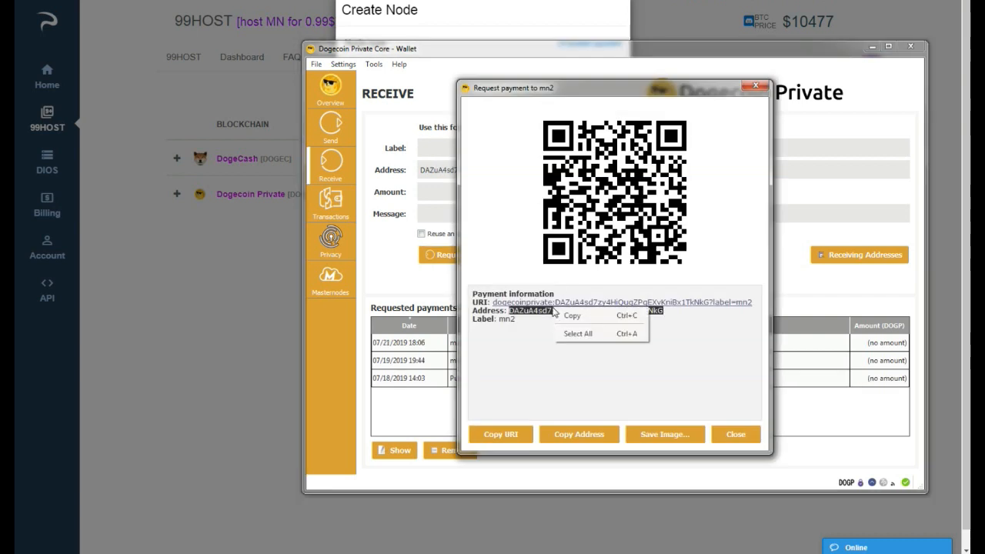
left_click(570, 316)
left_click(755, 86)
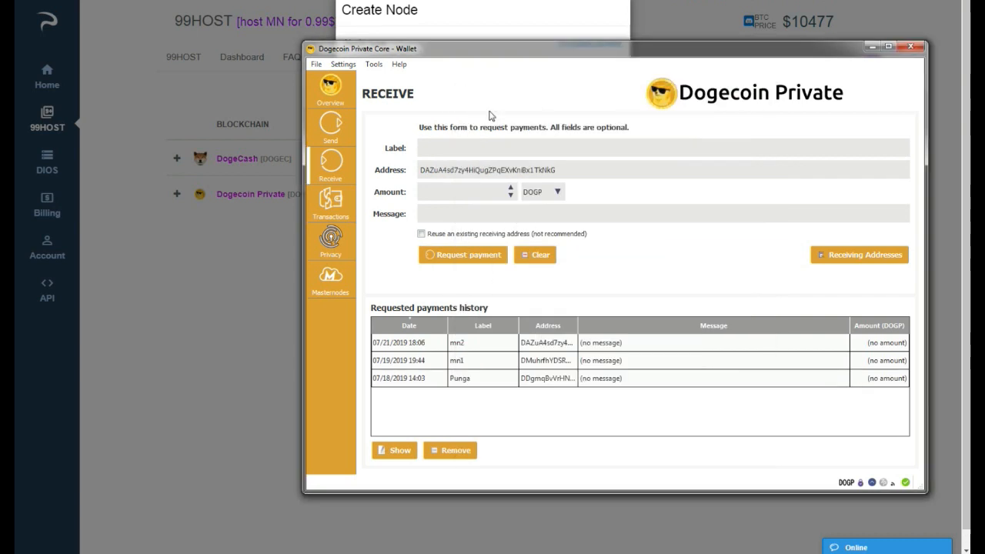
Step: Prepare a payment of 10000 DOGP to the copied mn2 address
left_click(330, 134)
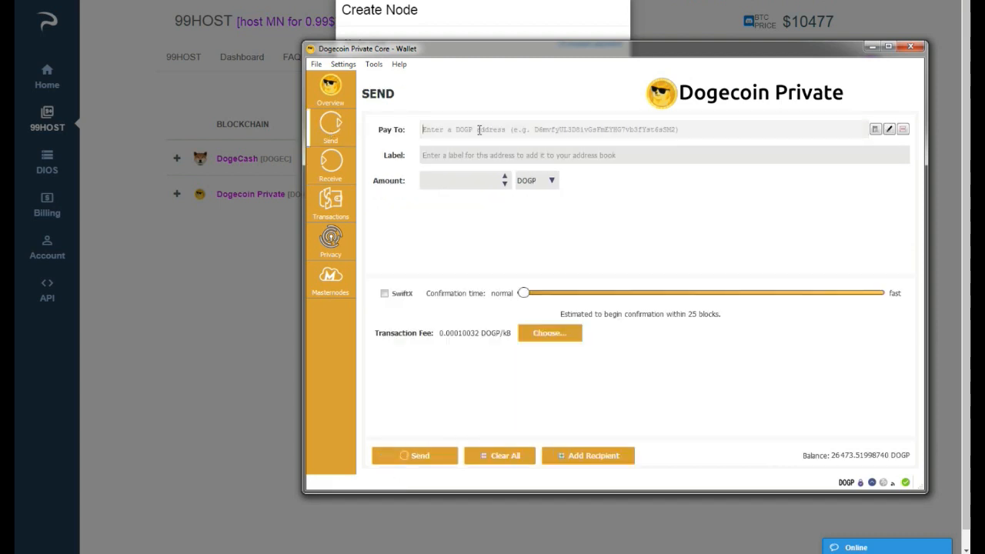
right_click(481, 131)
left_click(506, 197)
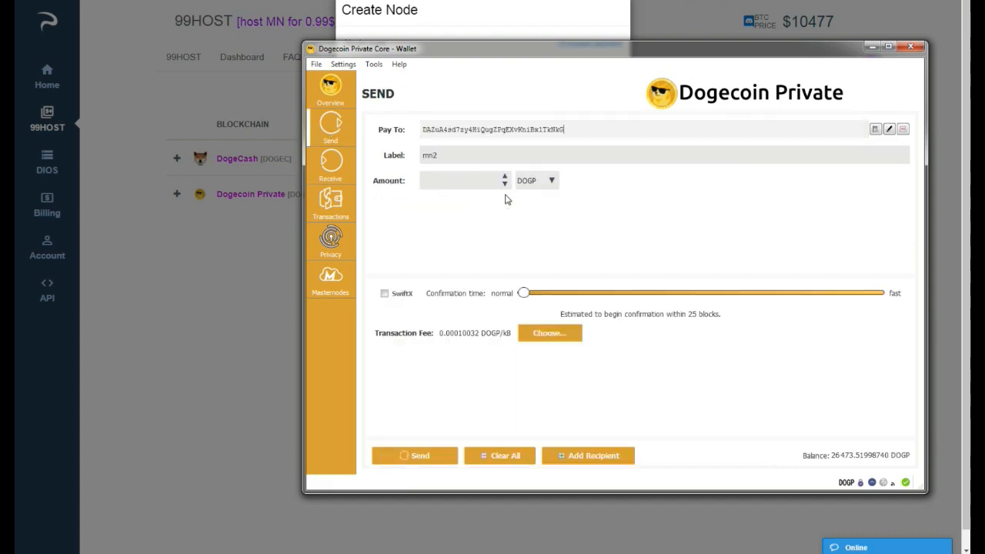
left_click(472, 180)
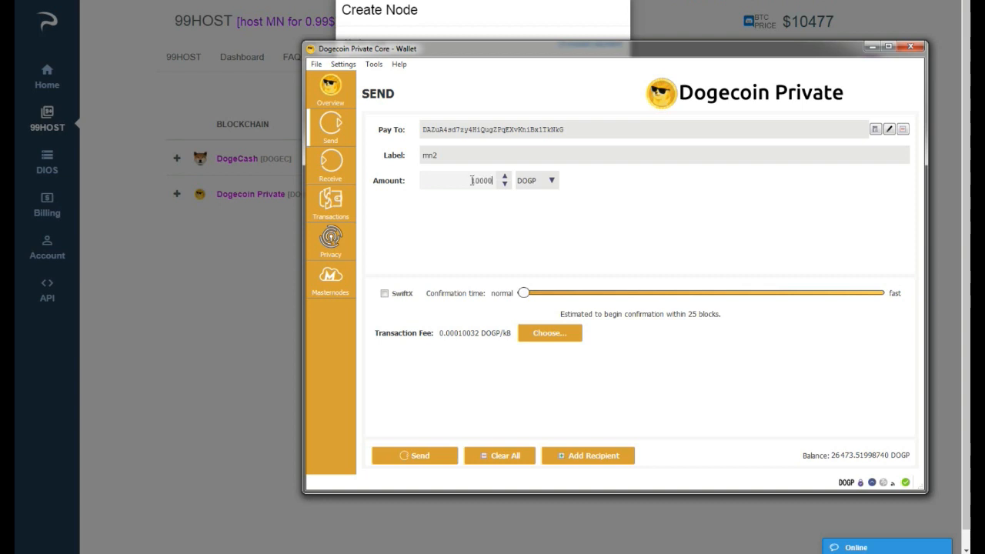
type("10000")
left_click(597, 219)
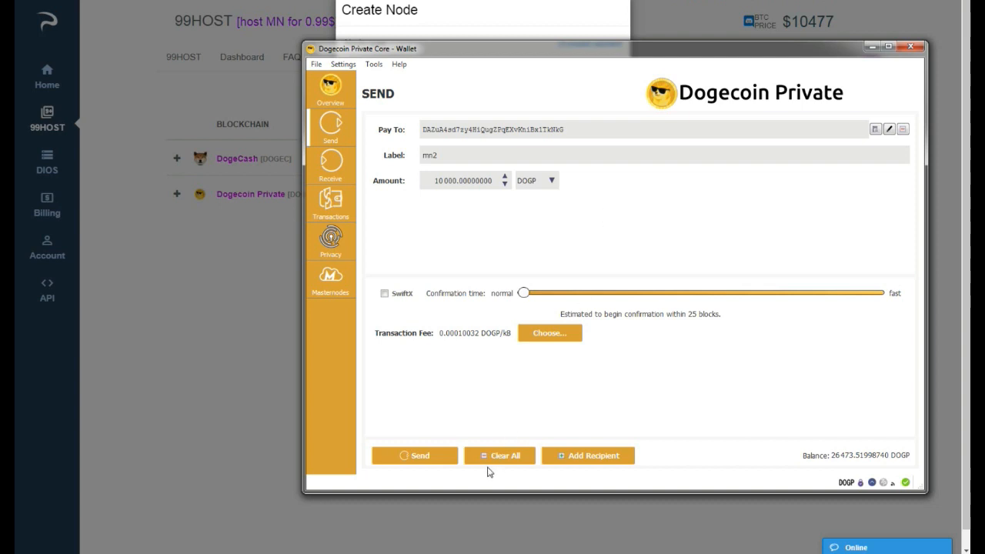
Step: Send the prepared payment, entering the wallet passphrase to unlock the wallet and confirming the transfer
left_click(420, 457)
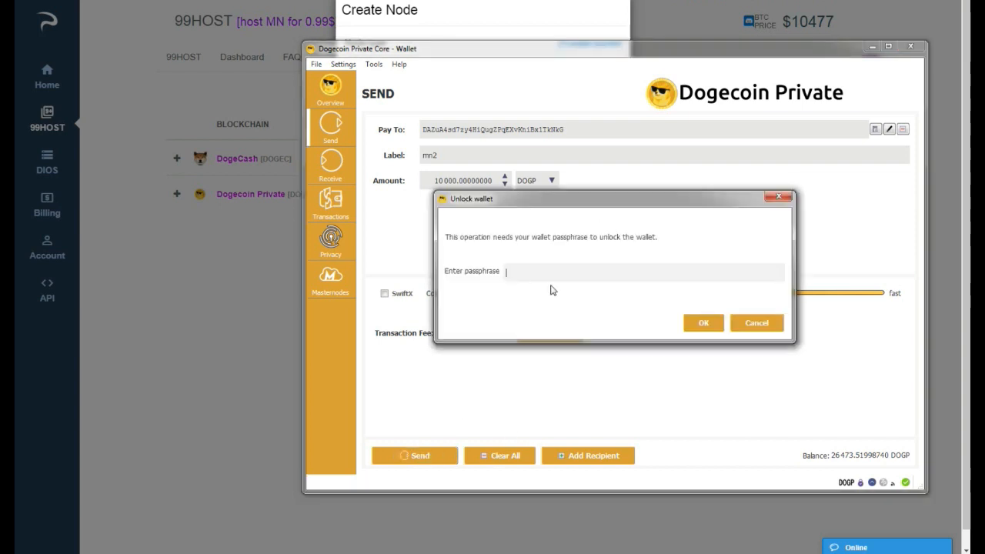
type("*")
left_click(712, 329)
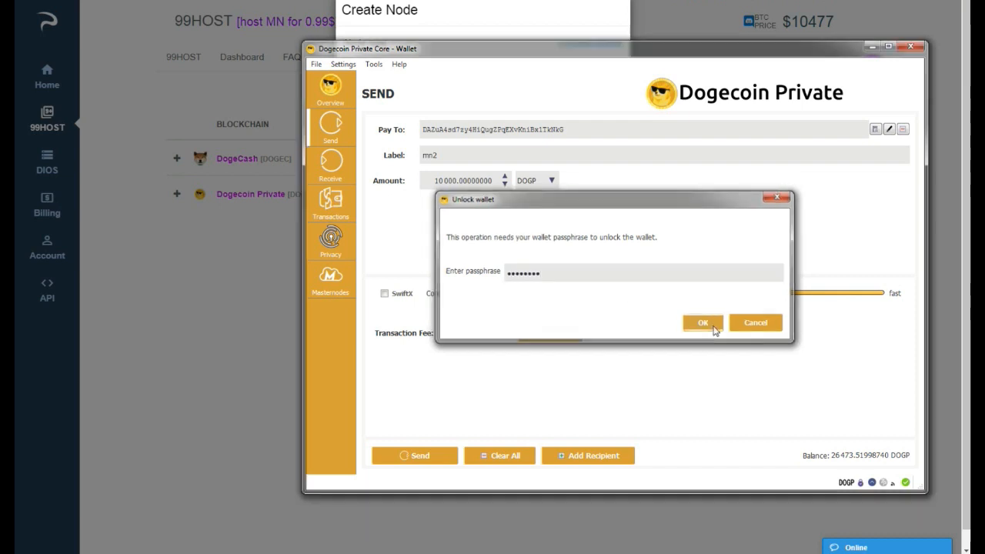
left_click(669, 330)
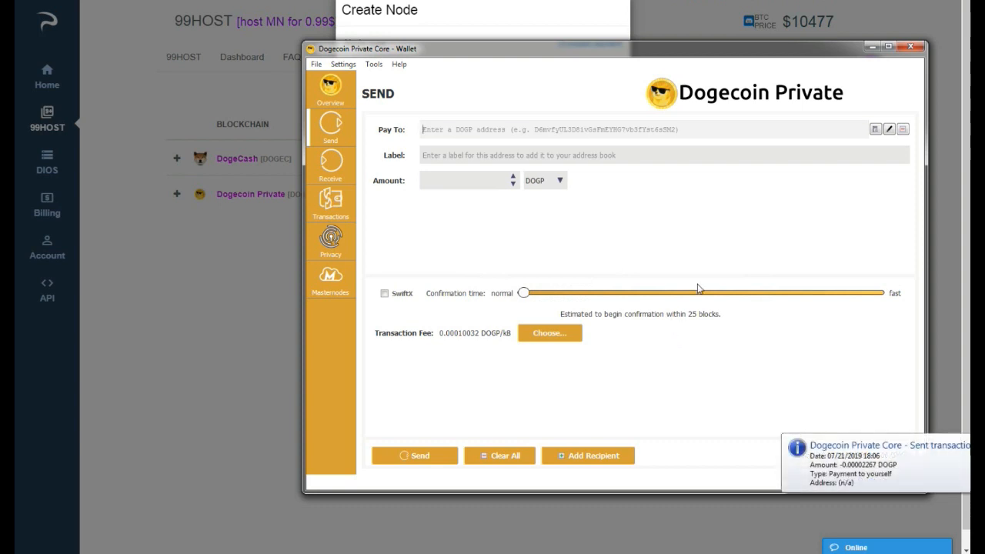
Step: Copy the transaction ID of the newest payment to yourself from its details, and check its confirmation status
left_click(335, 205)
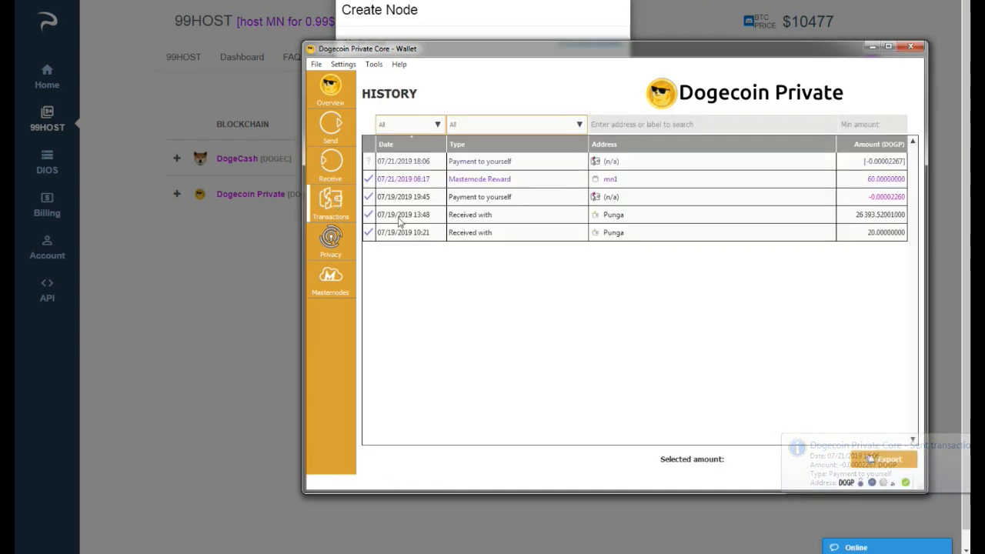
double_click(491, 164)
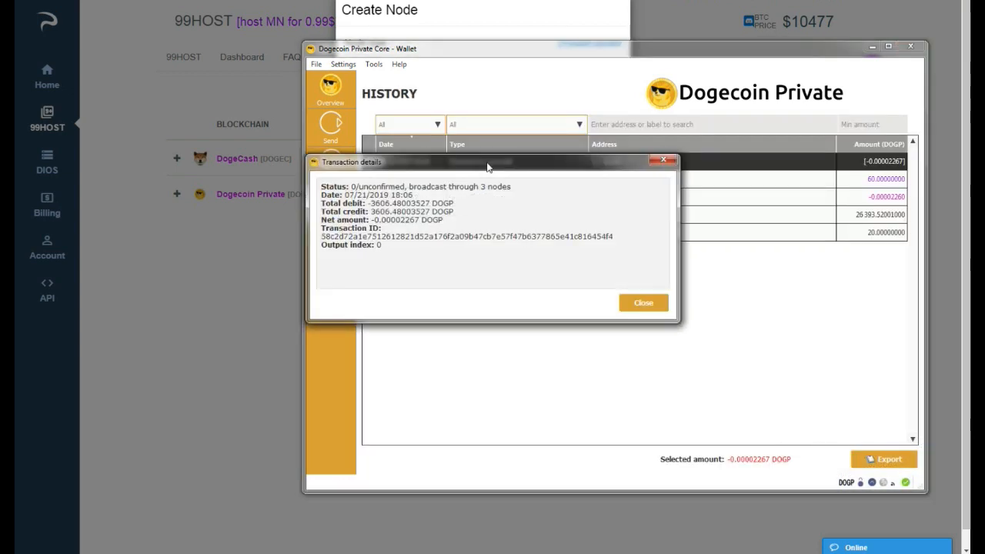
double_click(383, 236)
right_click(382, 236)
left_click(405, 245)
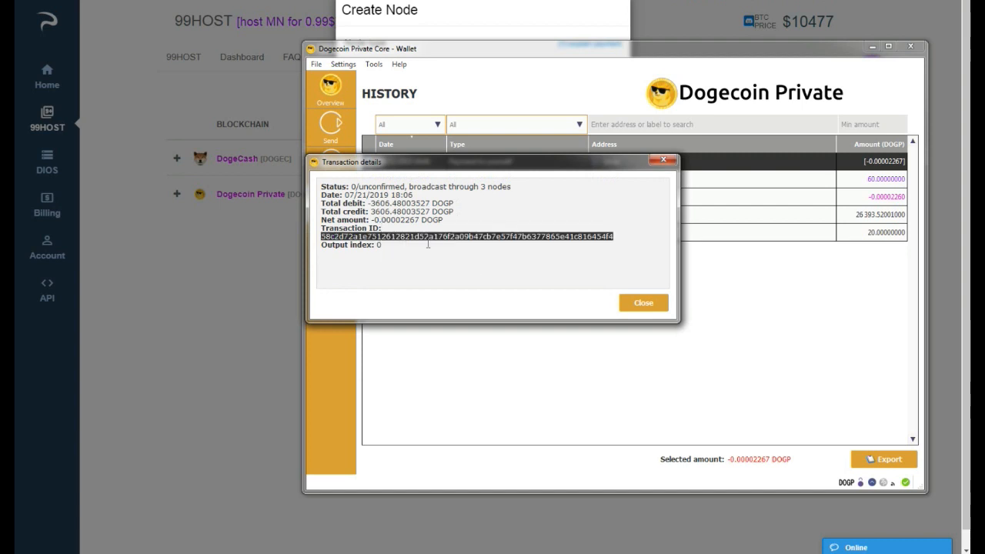
left_click(663, 162)
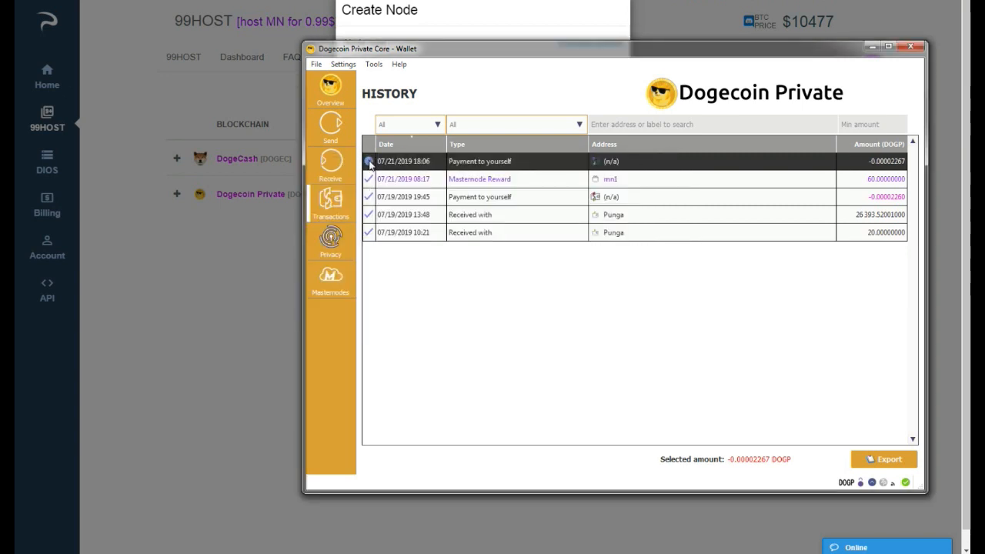
mouse_move(370, 165)
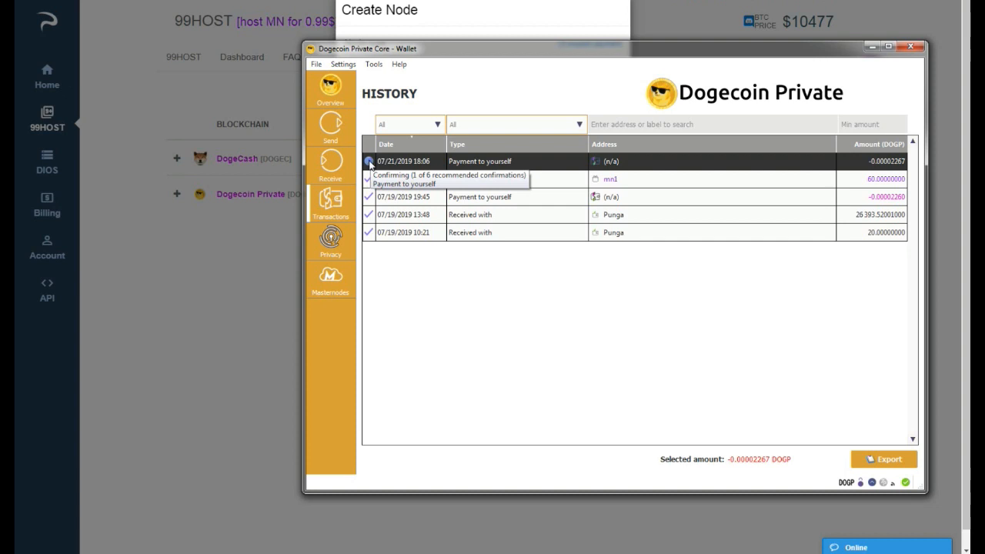
Step: Return to the Create Node dialog in Chrome, choose the one month plan and continue past the collateral instructions
left_click(870, 48)
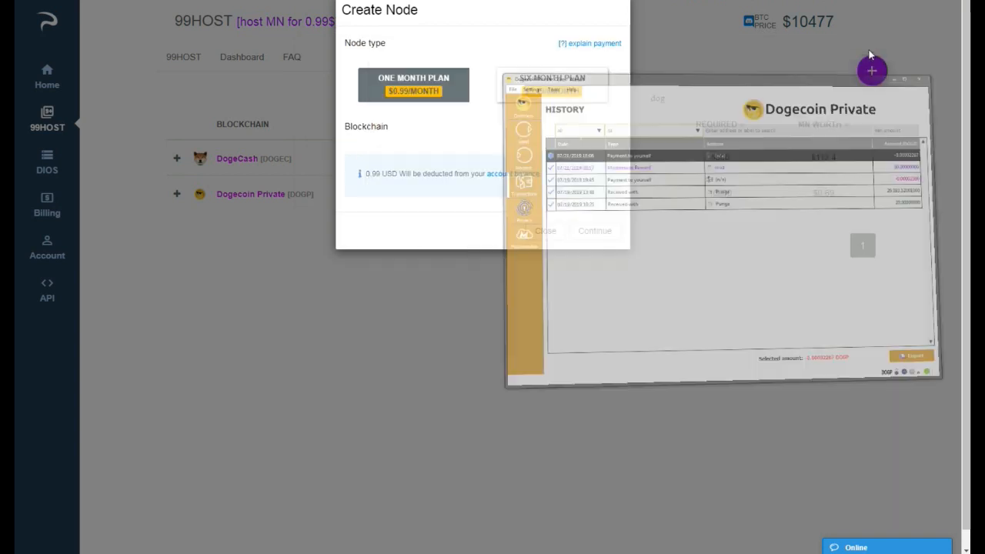
left_click(425, 90)
left_click(595, 231)
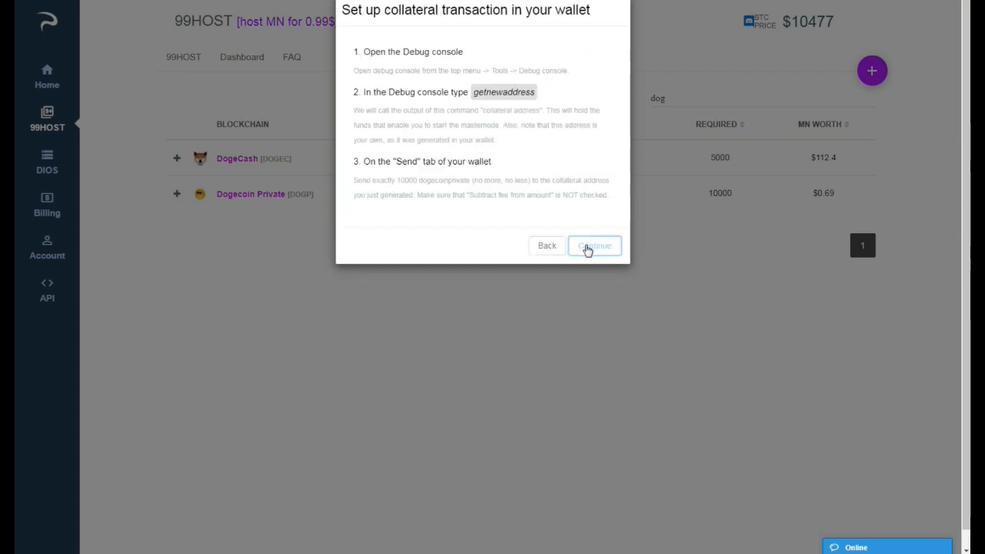
left_click(587, 248)
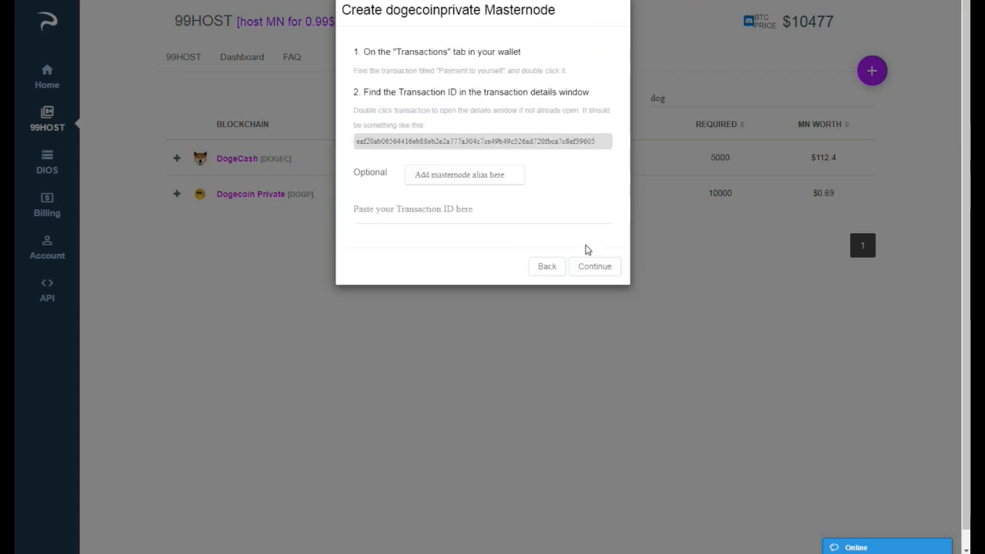
Step: Set the masternode alias to mn2, paste the copied transaction ID and deploy the dogecoinprivate masternode
left_click(456, 177)
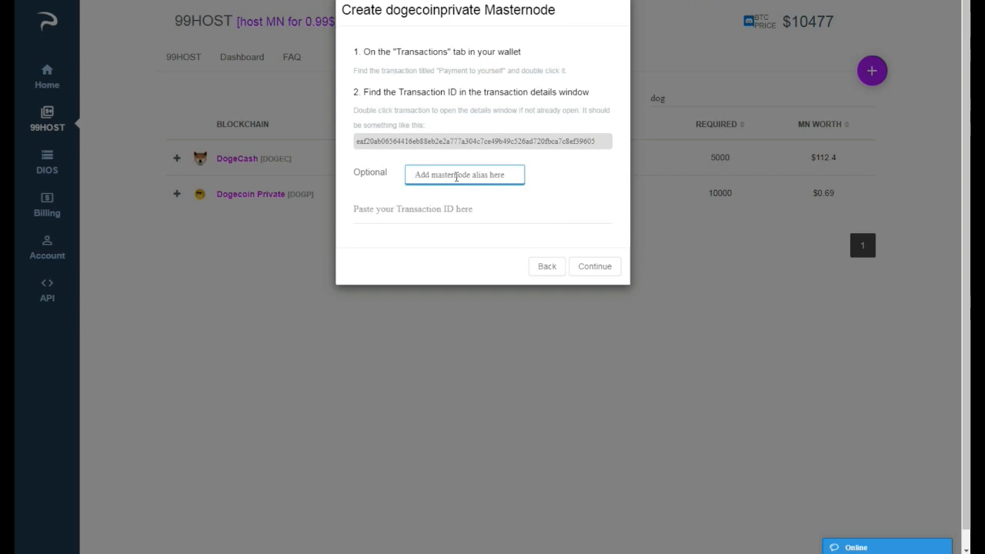
type("mn2")
left_click(439, 212)
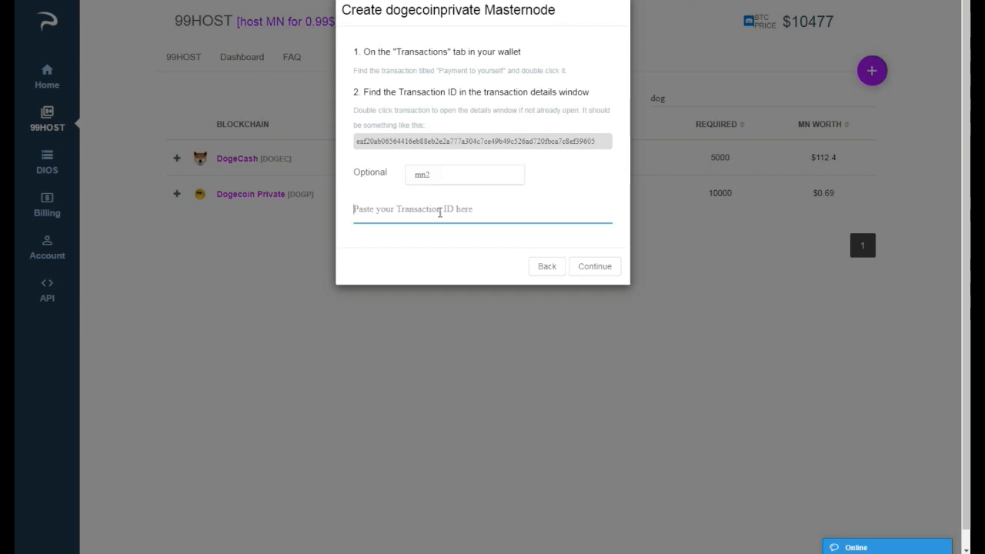
right_click(440, 212)
left_click(463, 282)
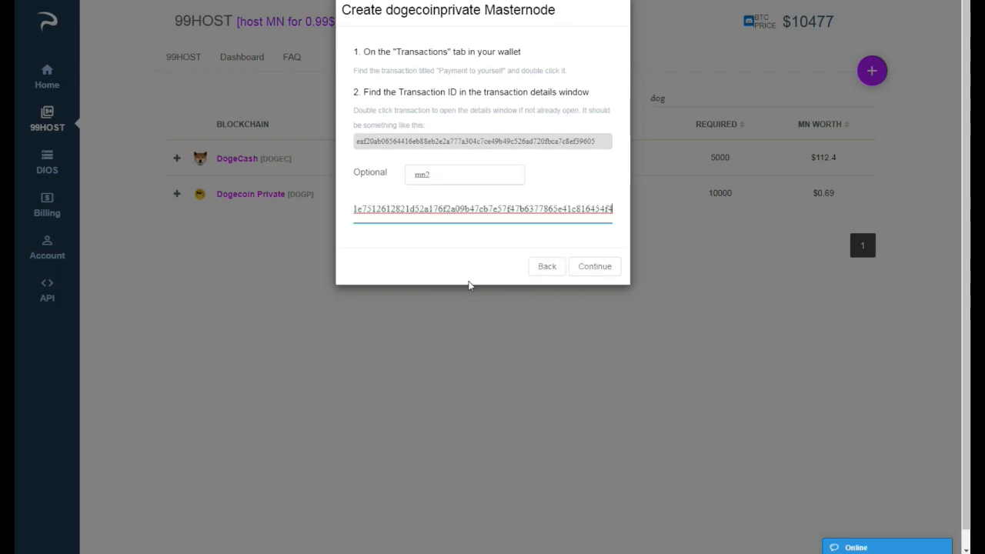
left_click(595, 273)
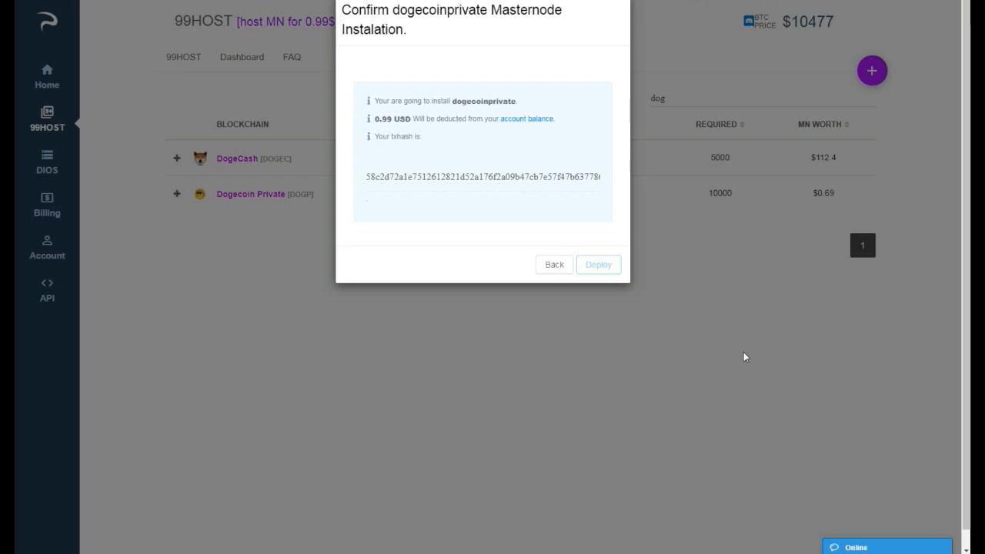
left_click(604, 265)
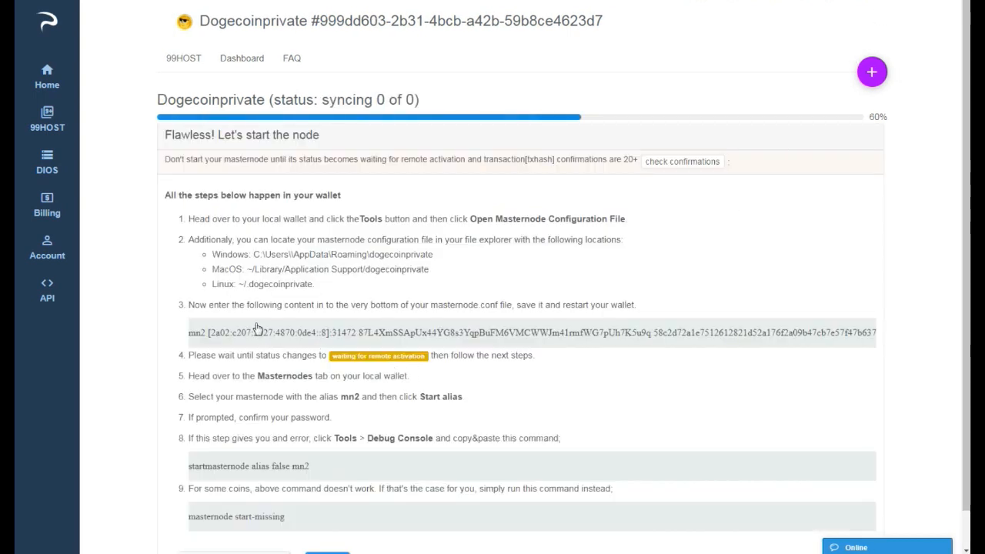
Step: Copy the mn2 configuration line from the node instructions and open the masternode configuration file from the Dogecoin Private Core wallet
left_click(260, 336)
right_click(262, 332)
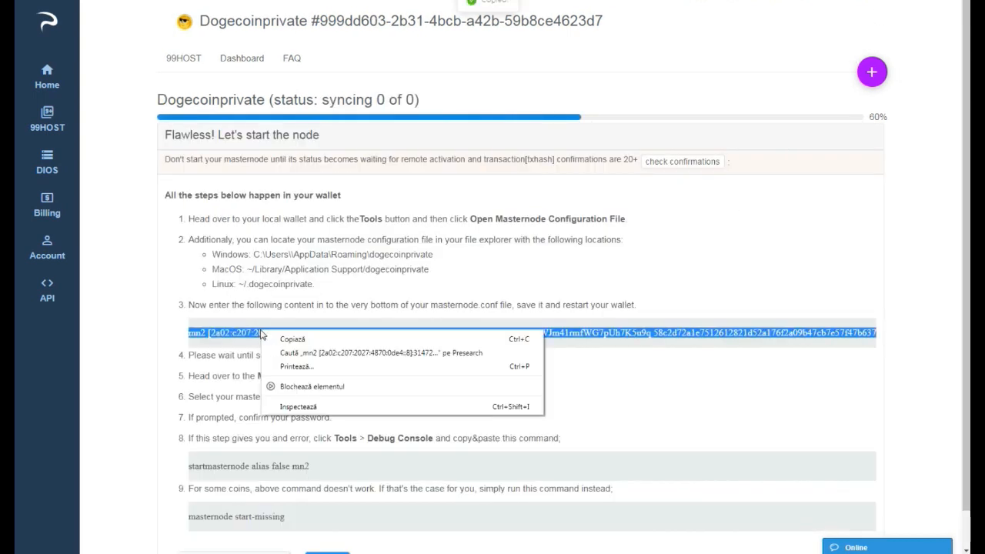
left_click(292, 339)
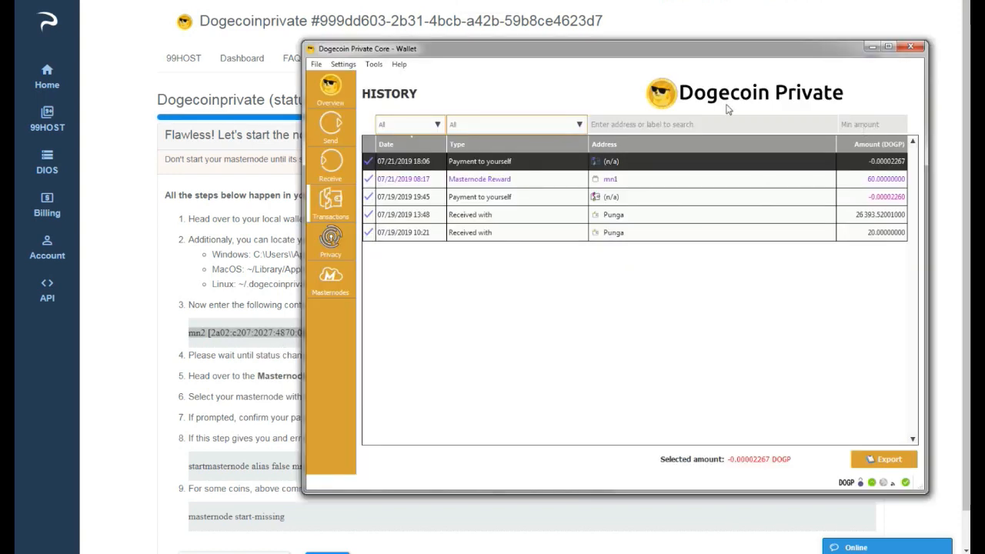
left_click(374, 65)
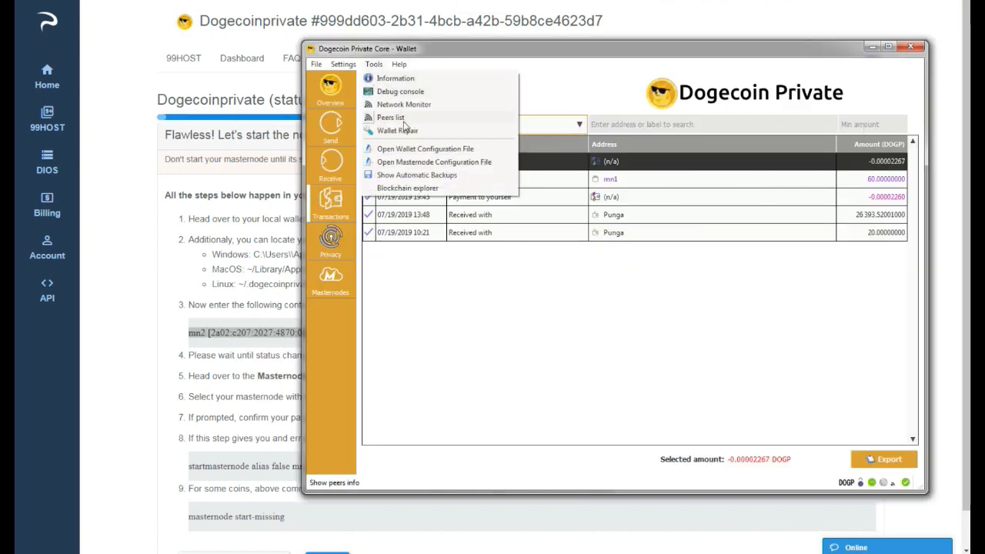
left_click(421, 163)
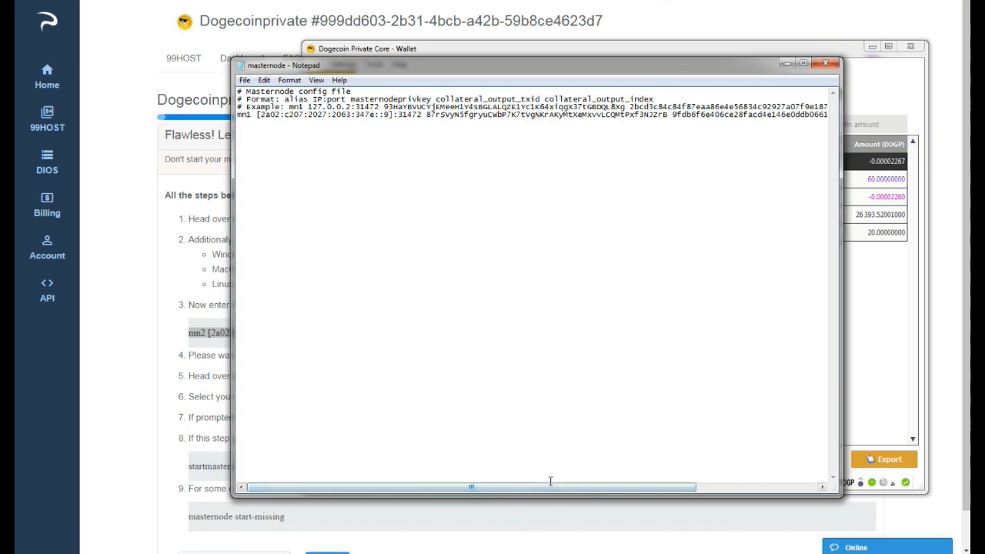
Step: Paste the copied mn2 line, including its masternode private key, below the mn1 entry in the masternode file, save it and close Notepad
left_click_drag(550, 486, 696, 500)
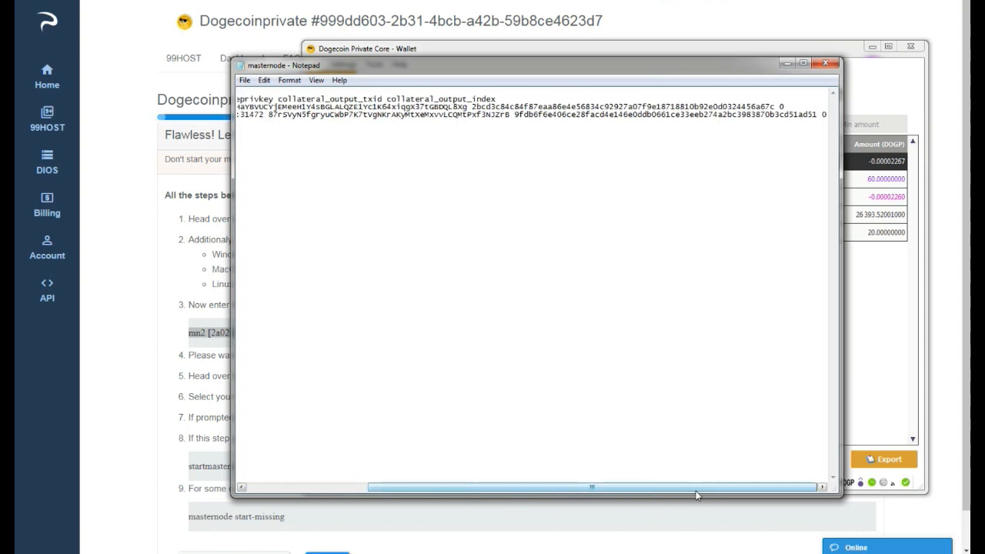
left_click(417, 93)
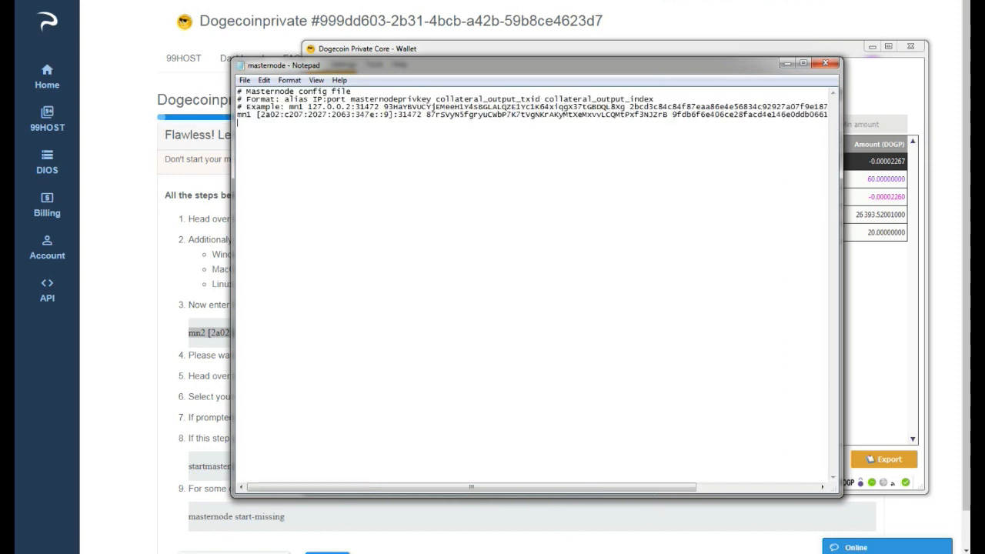
right_click(297, 134)
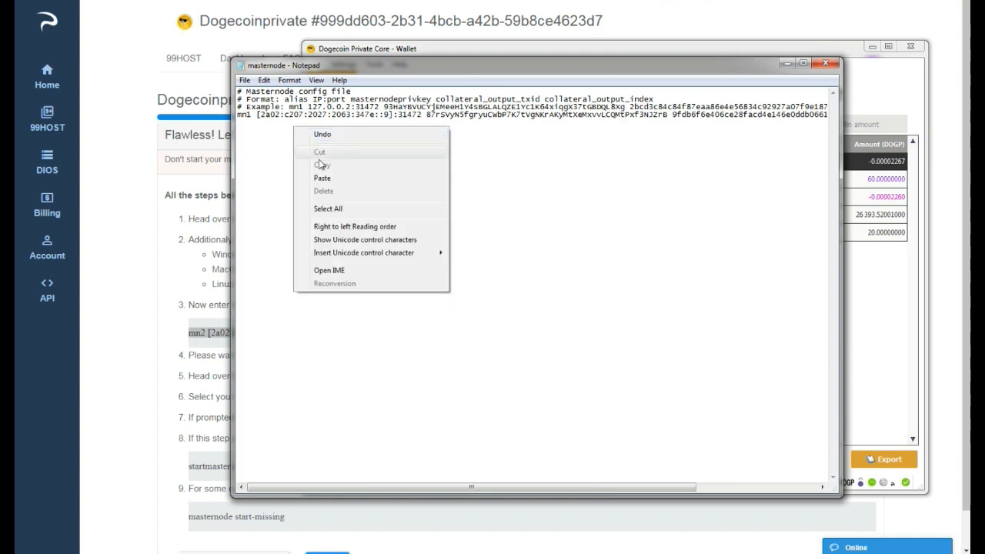
left_click(324, 177)
left_click_drag(472, 482, 279, 477)
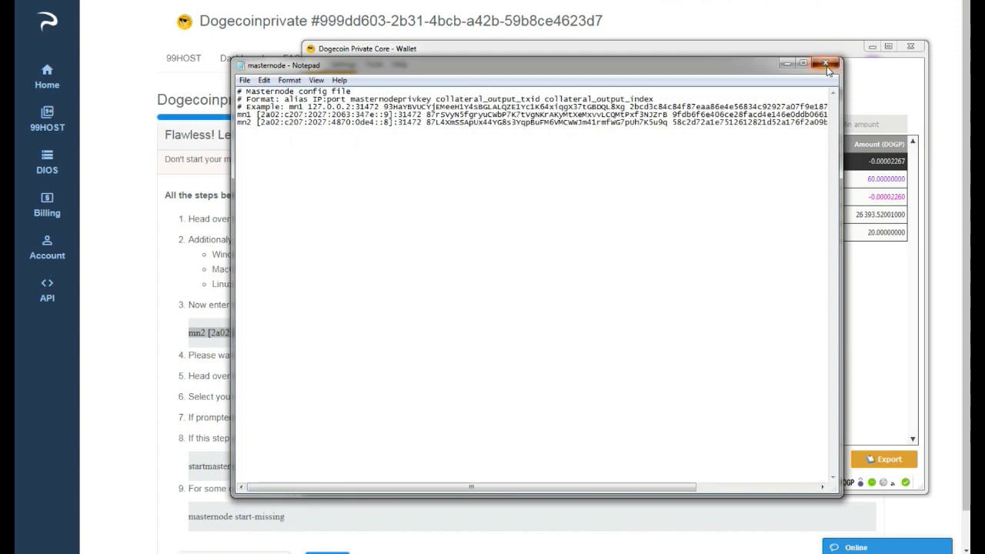
left_click(829, 70)
left_click(465, 262)
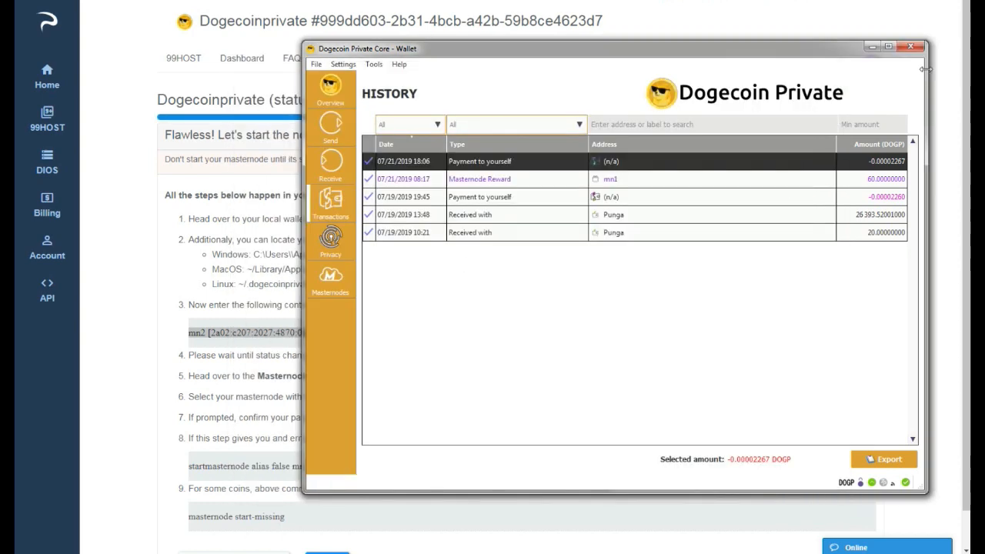
Step: Shut down the wallet for a restart and check the collateral transaction's confirmations on the Pecunia node page
left_click(911, 47)
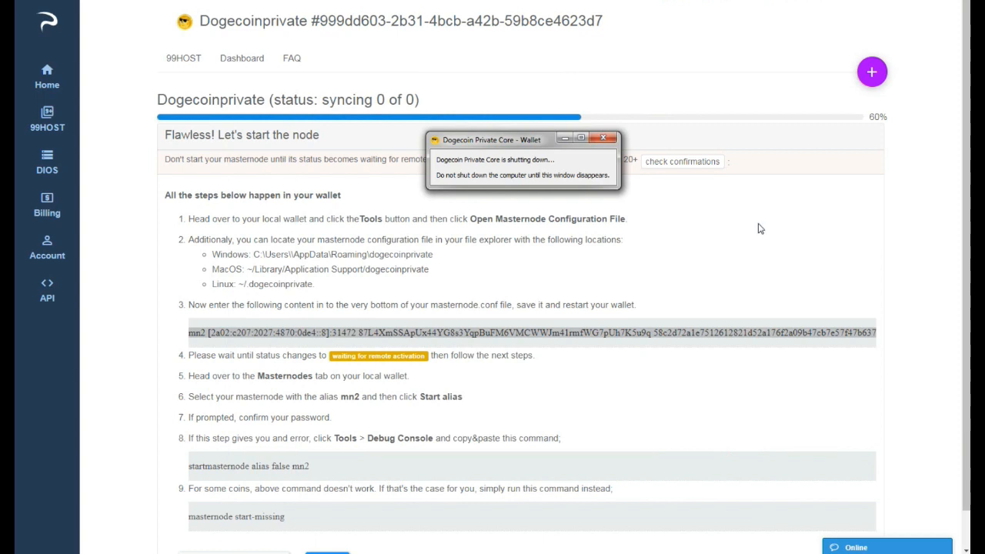
left_click(701, 164)
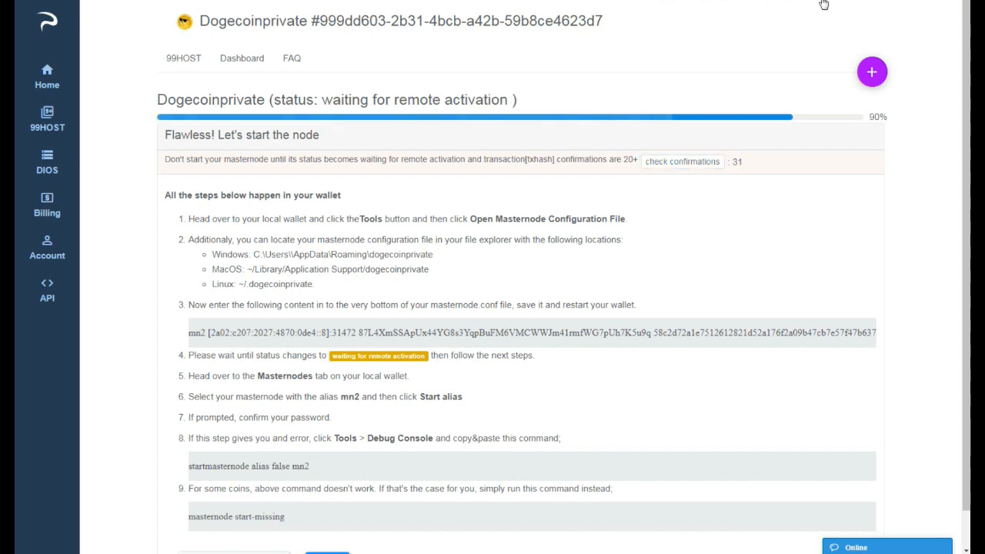
left_click(651, 162)
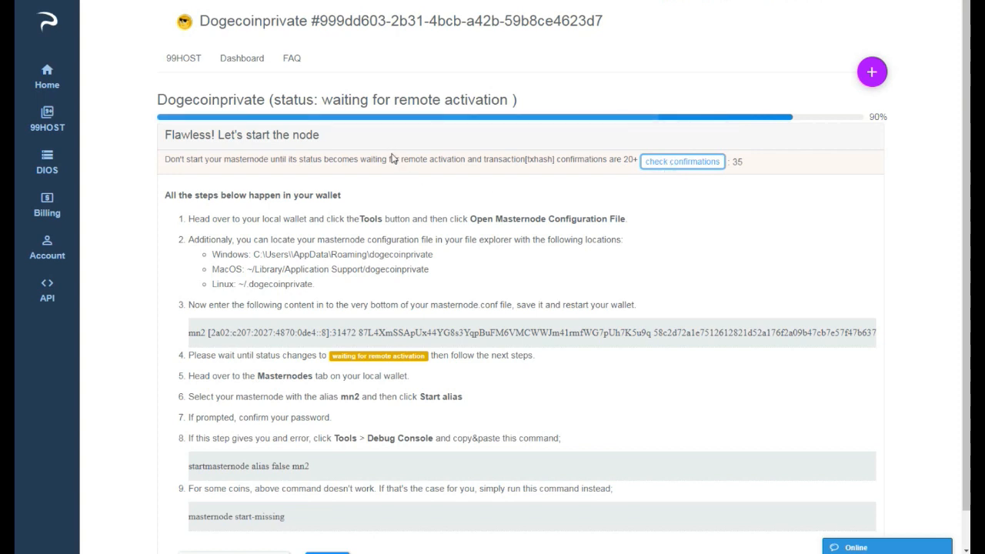
Step: Copy the command "startmasternode alias false mn2" from the node start instructions
scroll(361, 293, "down", 1)
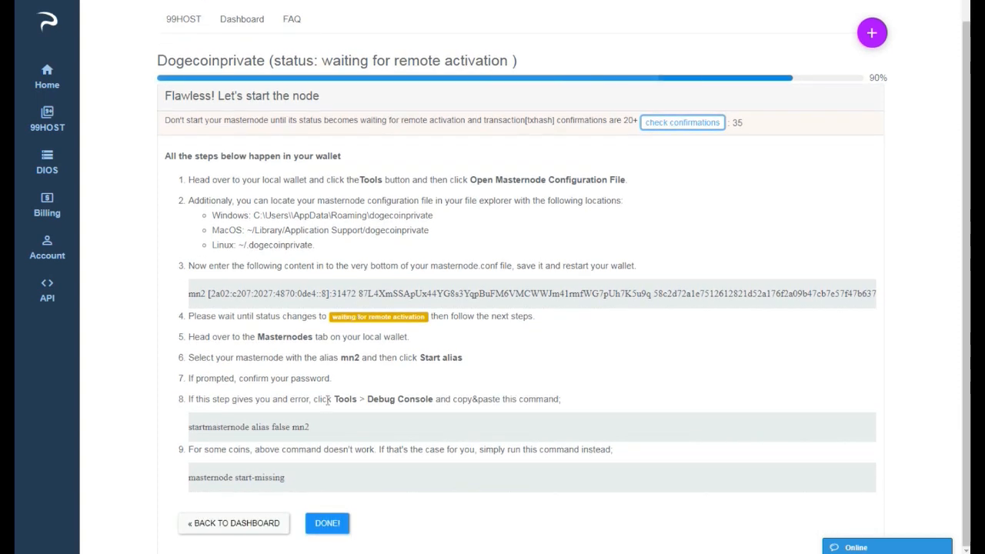
left_click_drag(322, 428, 186, 445)
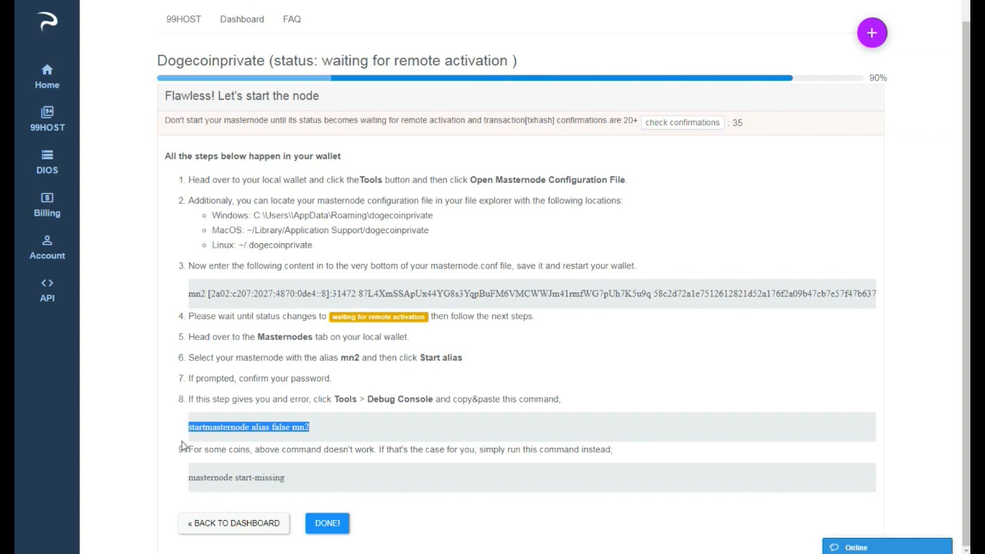
right_click(219, 432)
left_click(240, 439)
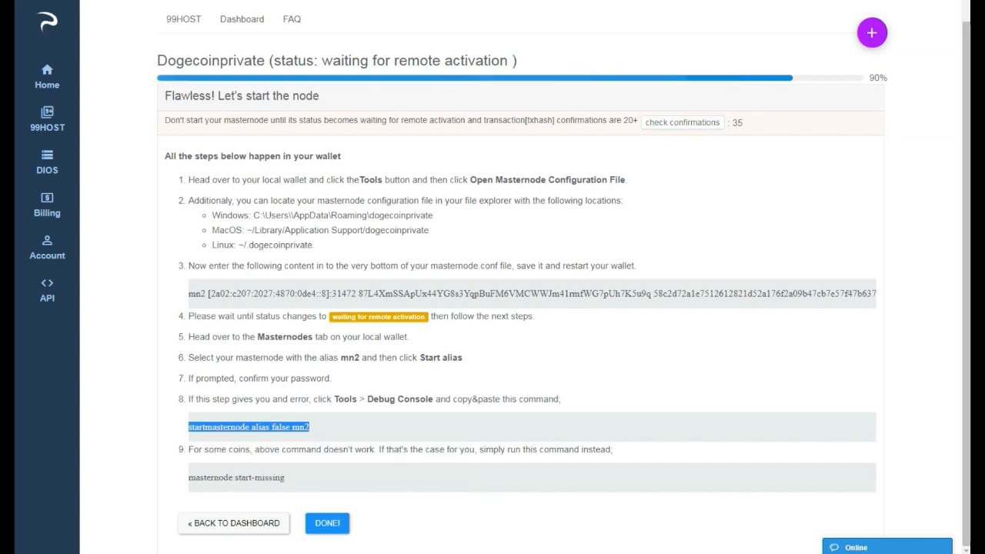
Step: Switch to the restarted Dogecoin Private Core wallet and unlock it for anonymization, automint and staking only, entering the wallet passphrase
key("alt+Tab")
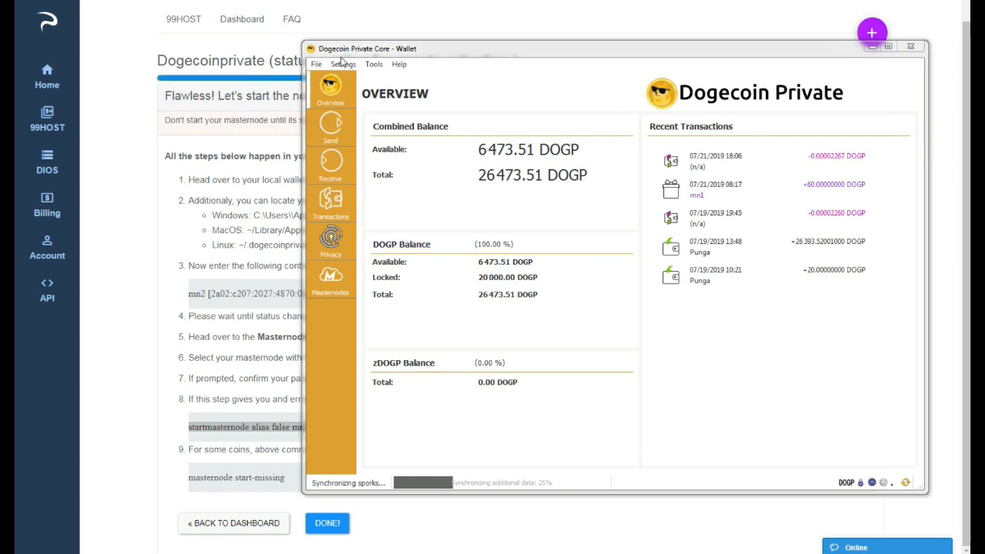
left_click(343, 64)
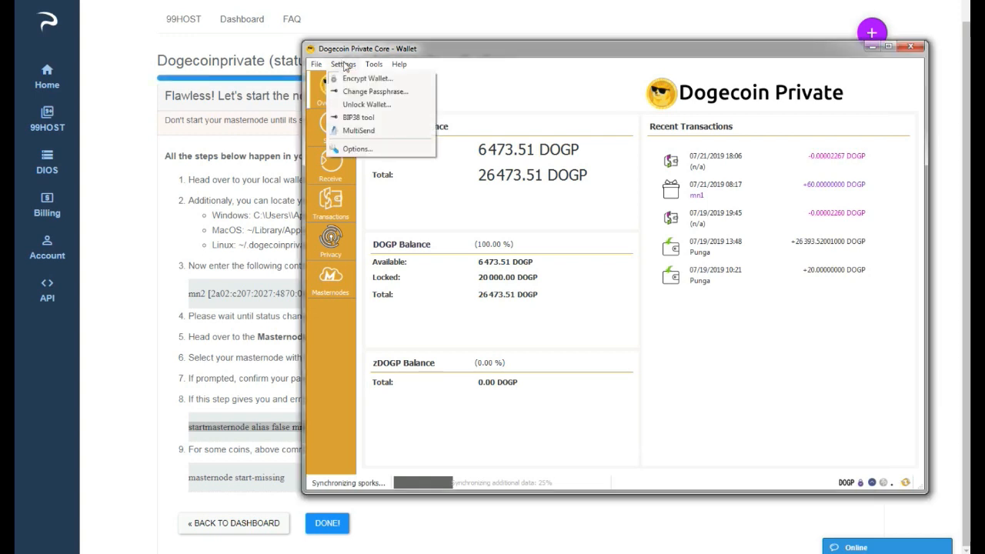
left_click(362, 105)
type("••••••••")
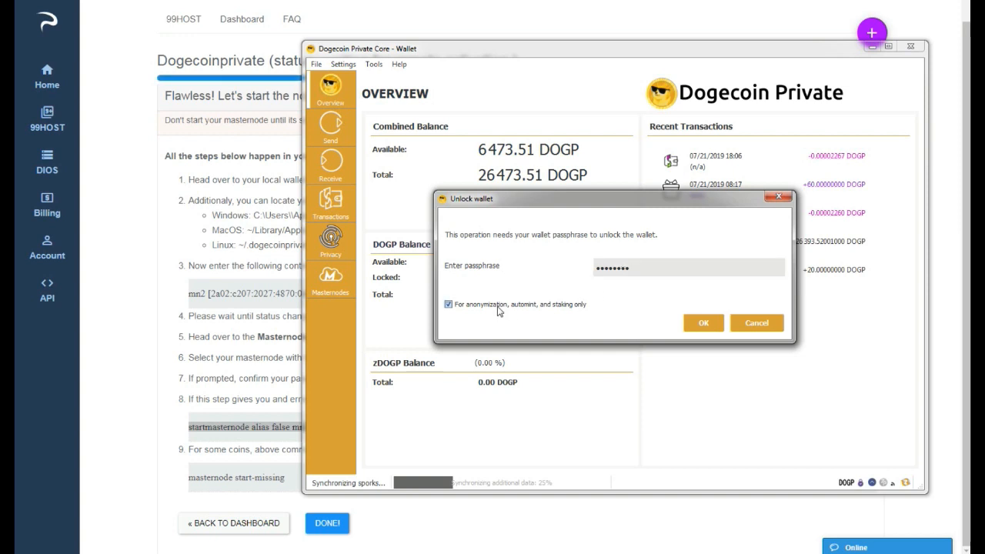
left_click(703, 323)
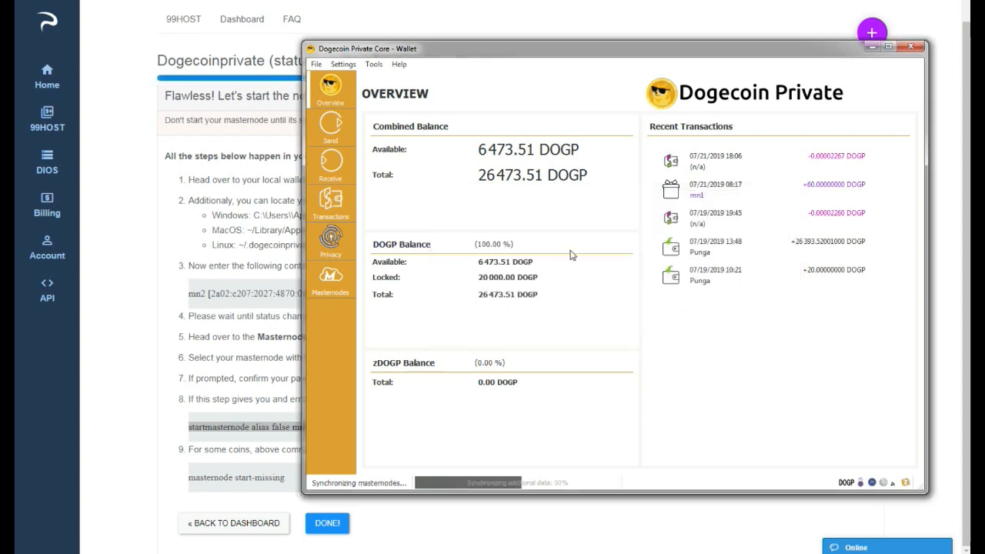
Step: Run the copied command "startmasternode alias false mn2" in the wallet's debug console and close the console
left_click(373, 65)
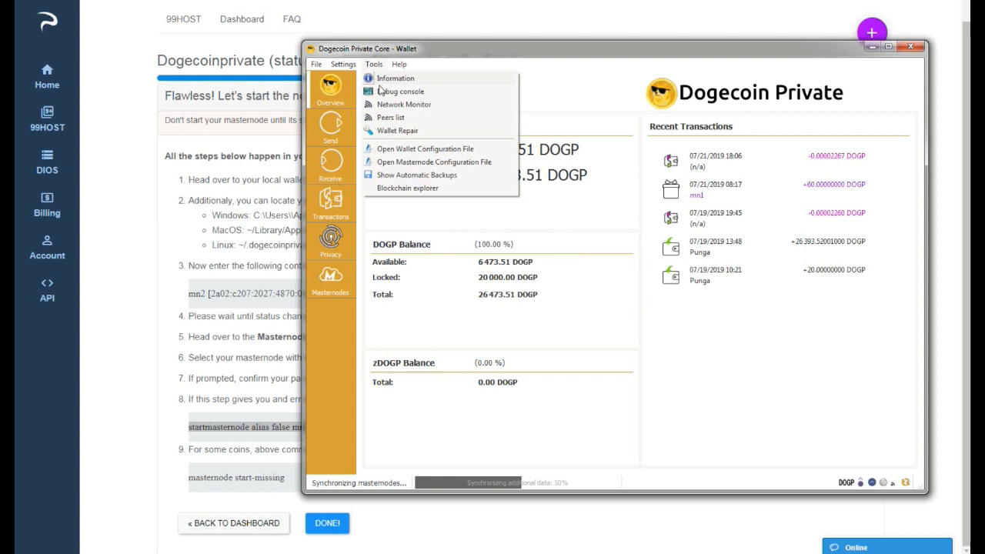
left_click(381, 92)
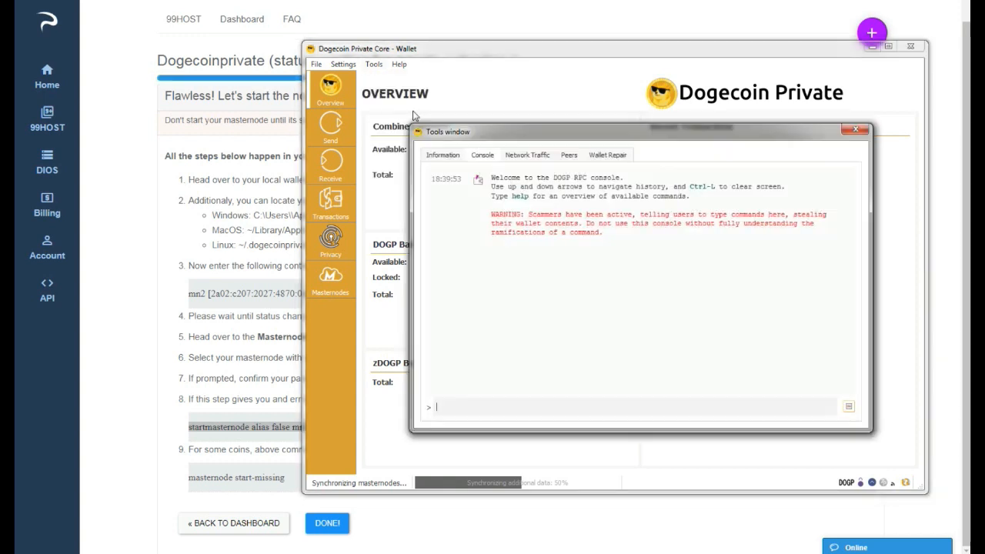
right_click(456, 416)
left_click(483, 474)
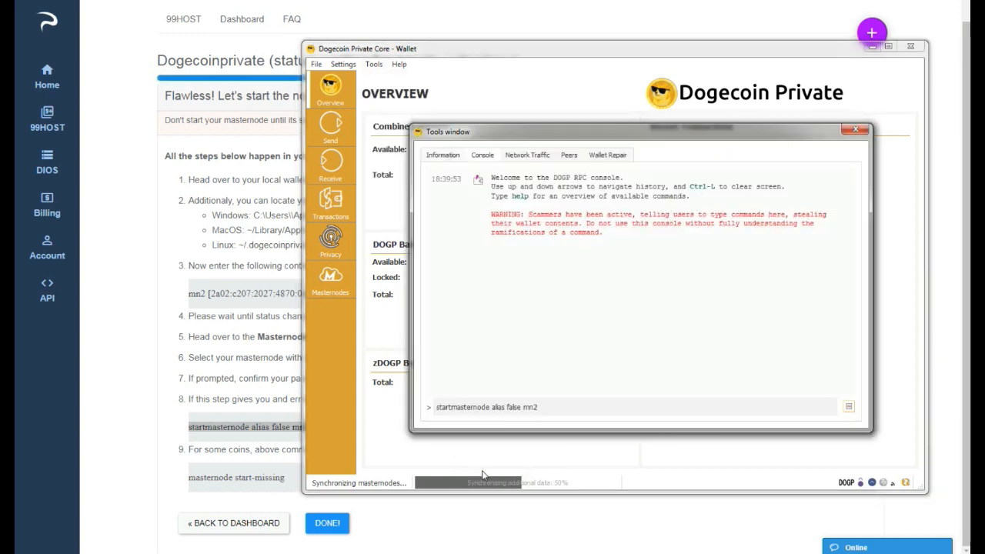
key("Return")
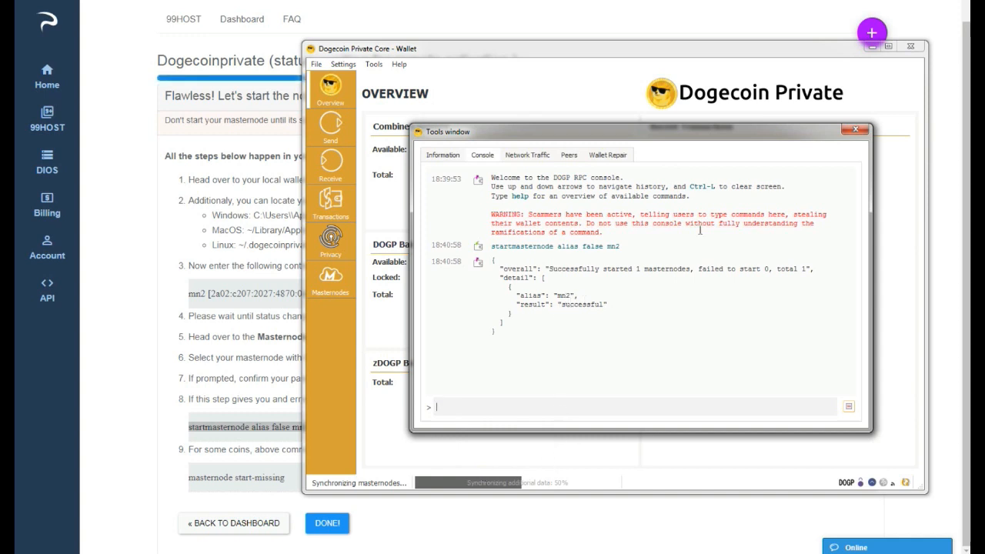
left_click(856, 130)
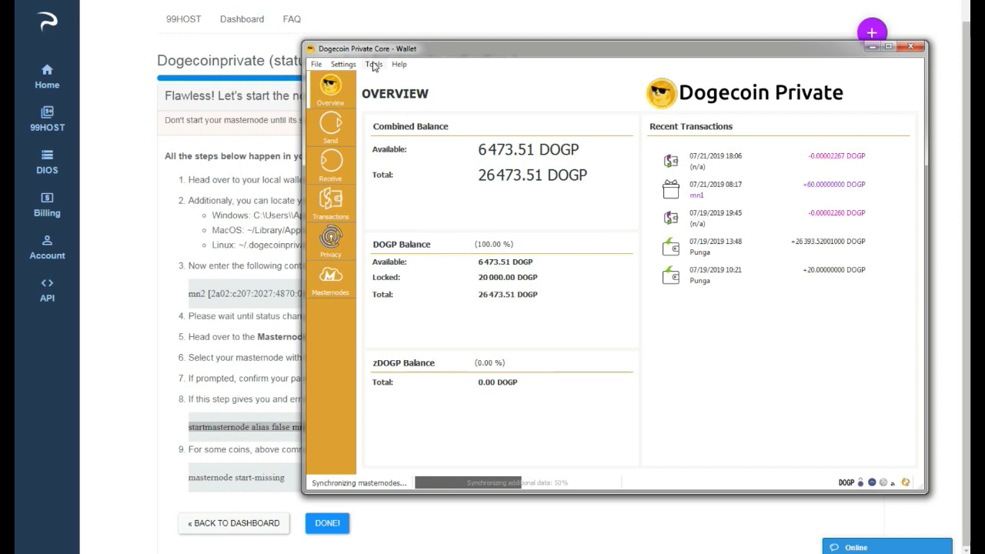
Step: Look through the wallet's transaction history and check the status of mn2 in the masternodes list
left_click(330, 175)
left_click(331, 239)
left_click(334, 209)
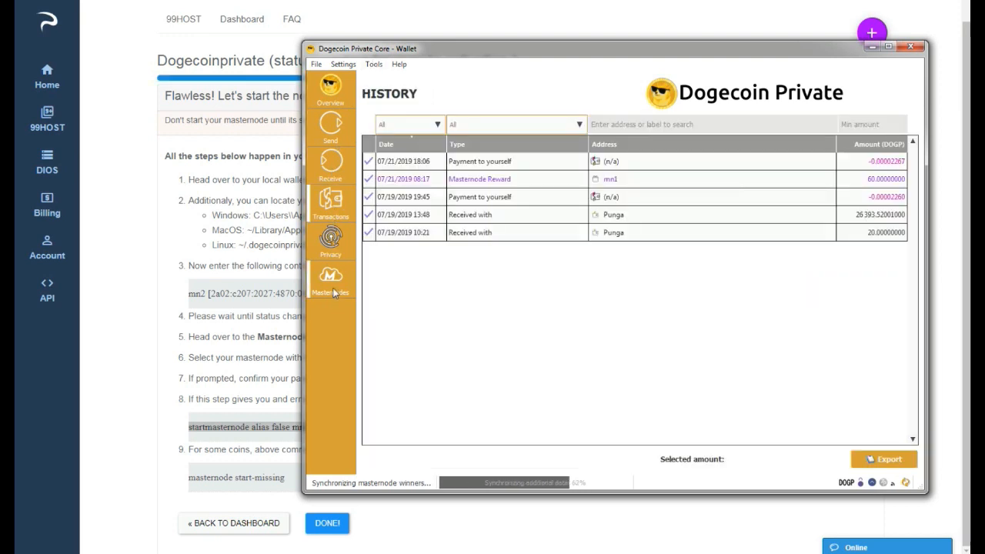
left_click(332, 289)
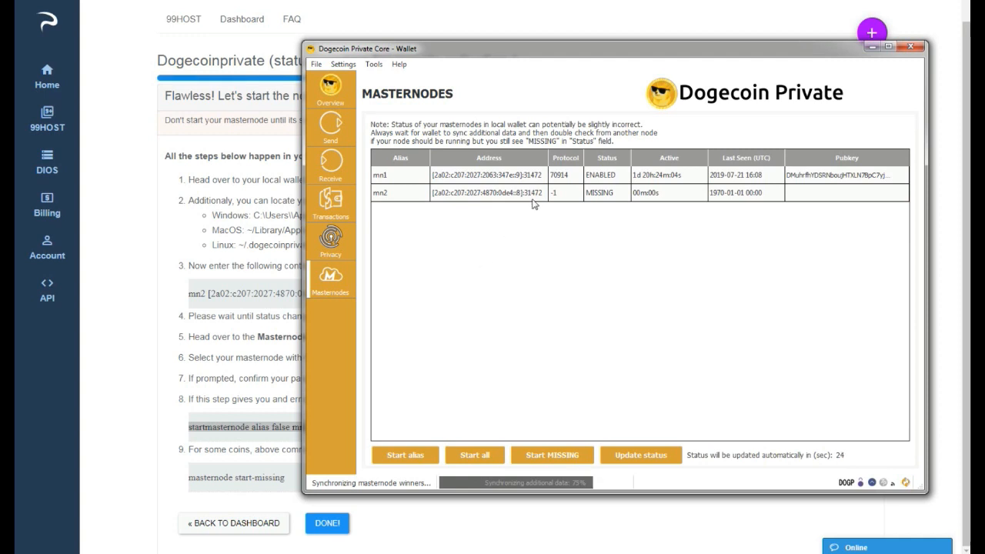